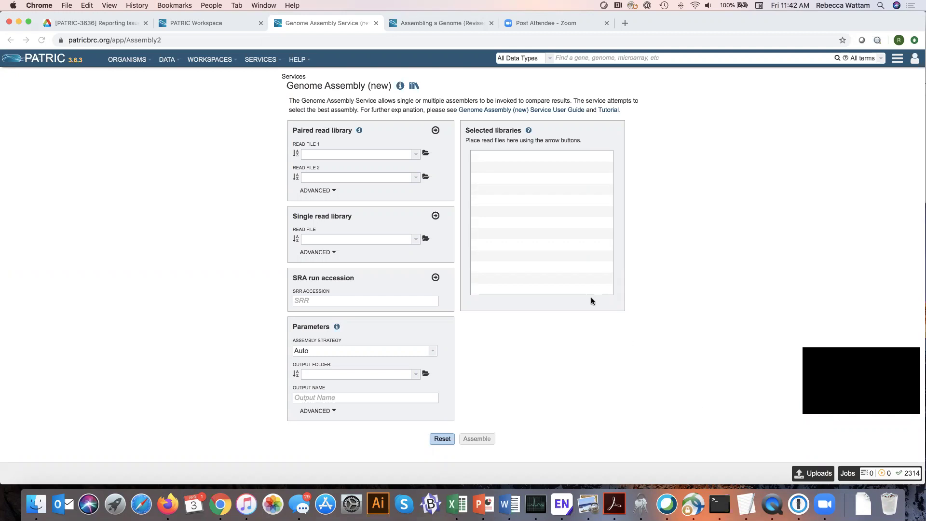
# Step: Open the Genome Assembly (new) service from the SERVICES menu's Genomics section
pyautogui.click(260, 59)
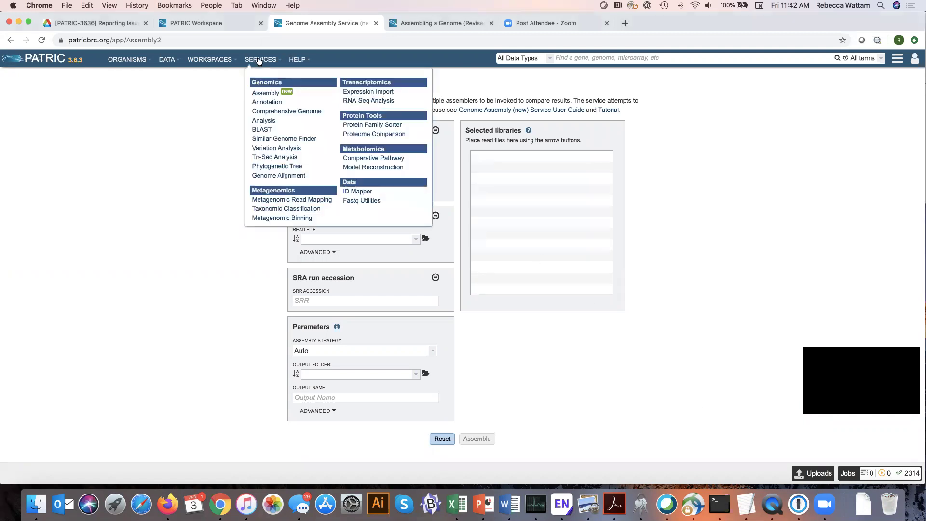
pyautogui.click(265, 93)
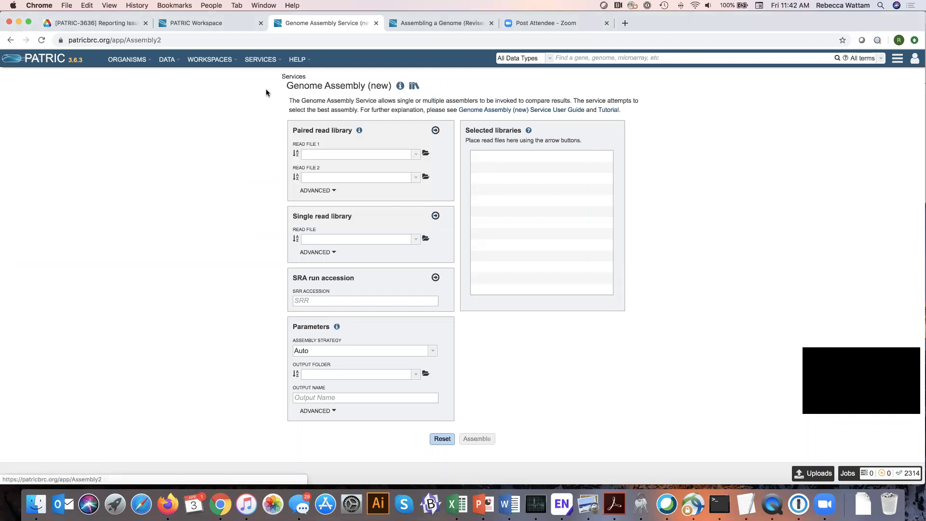
# Step: Search 'brucella' for READ FILE 1 and pick Brucella_sp_B13_SRR3745442_1.fastq
pyautogui.click(415, 155)
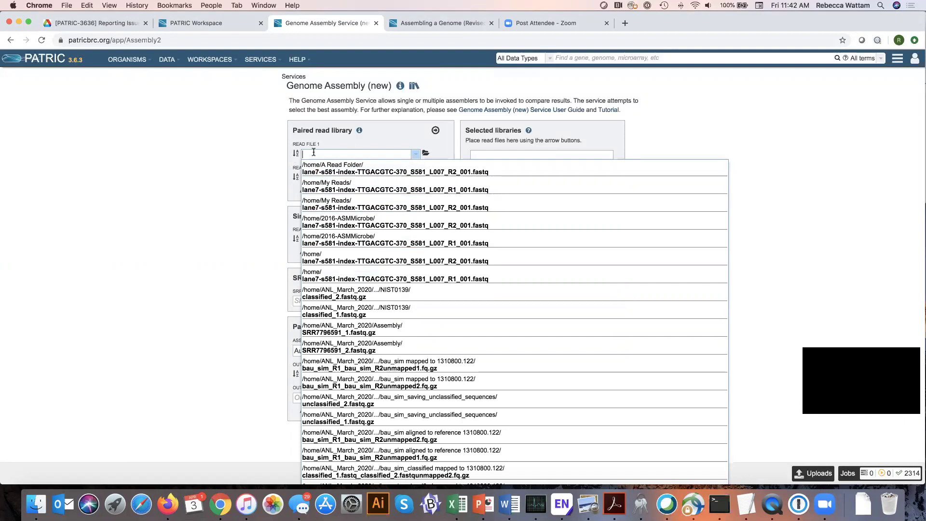
pyautogui.write('b')
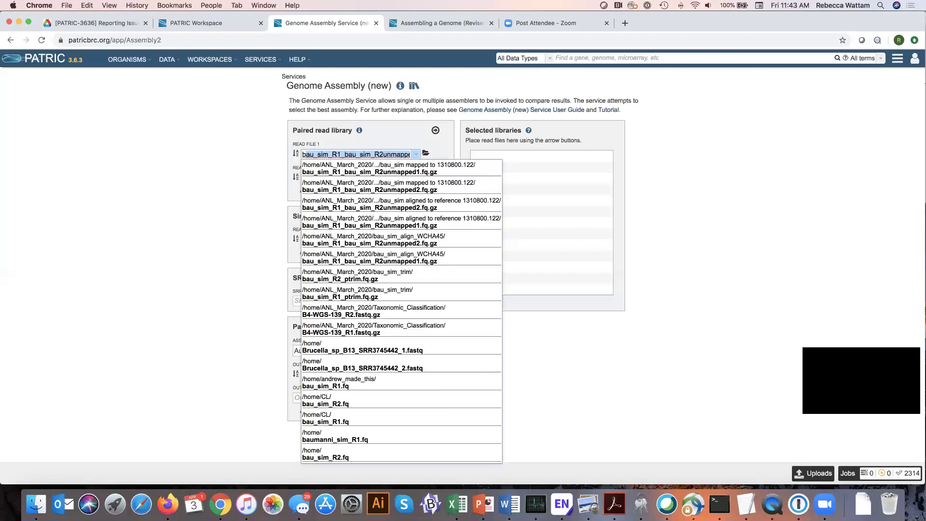
pyautogui.write('rucel')
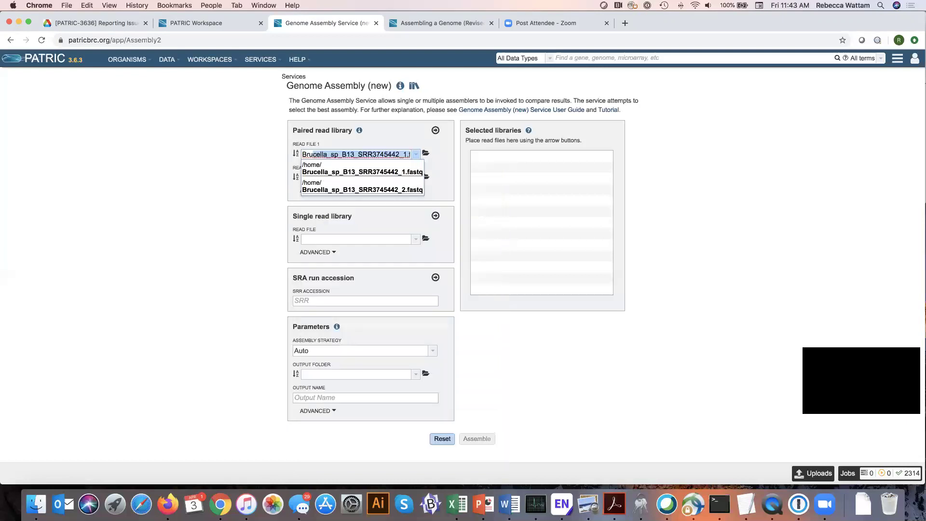
pyautogui.write('la')
pyautogui.click(404, 148)
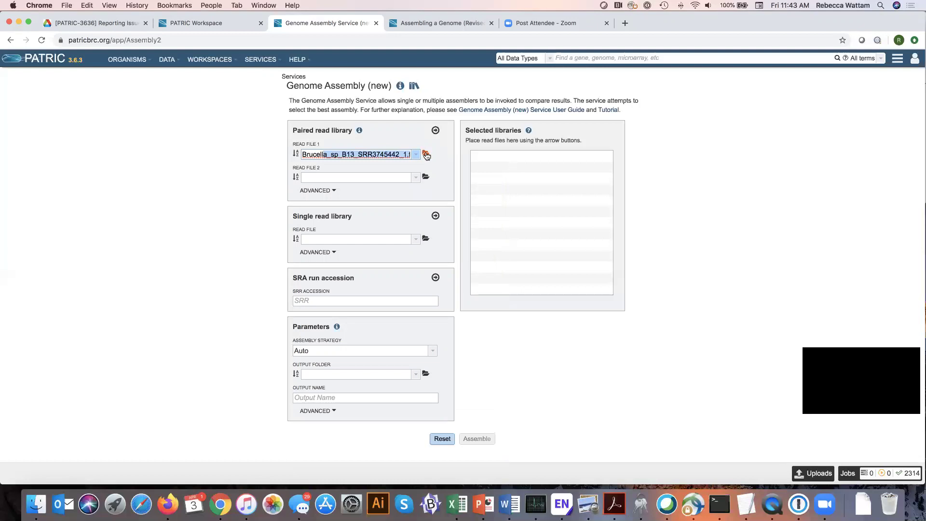
# Step: In the READ FILE 1 chooser, switch to Public Workspaces and open PATRIC Workshop
pyautogui.click(426, 154)
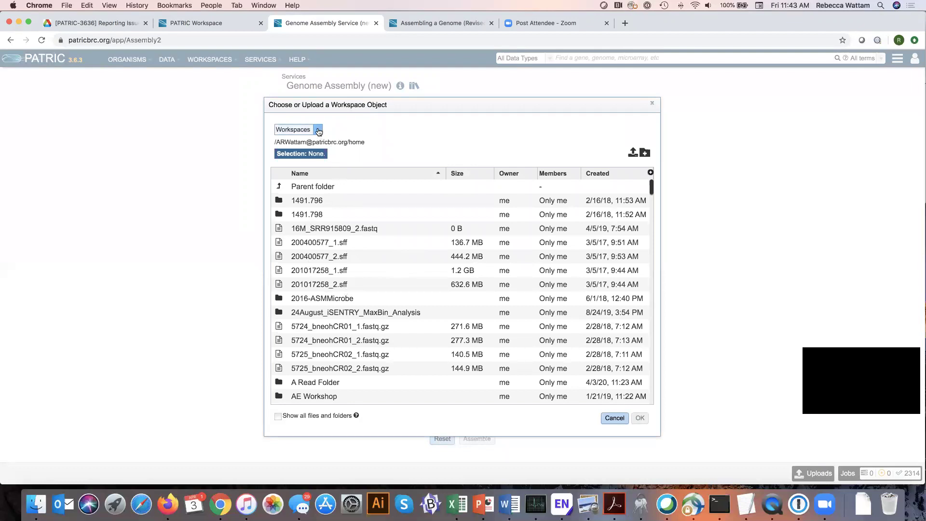
pyautogui.click(318, 131)
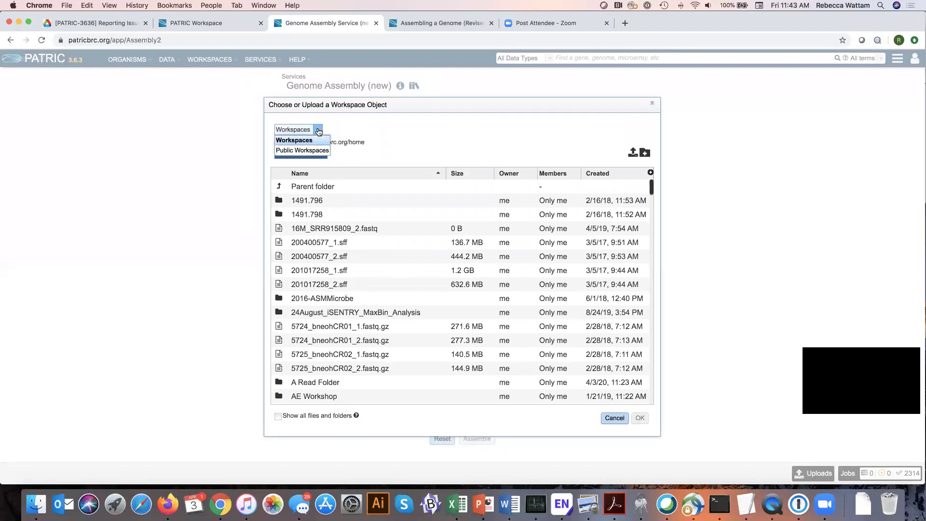
pyautogui.click(315, 151)
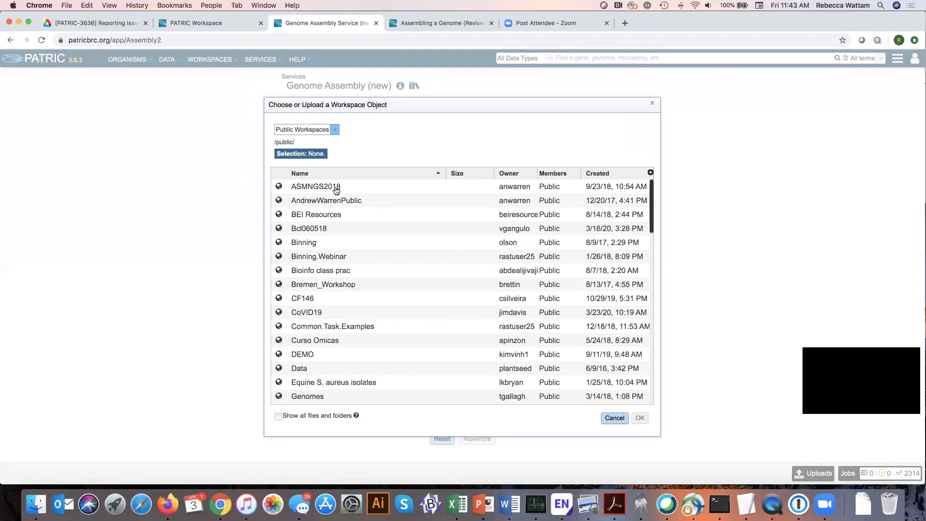
pyautogui.scroll(-3, 396, 302)
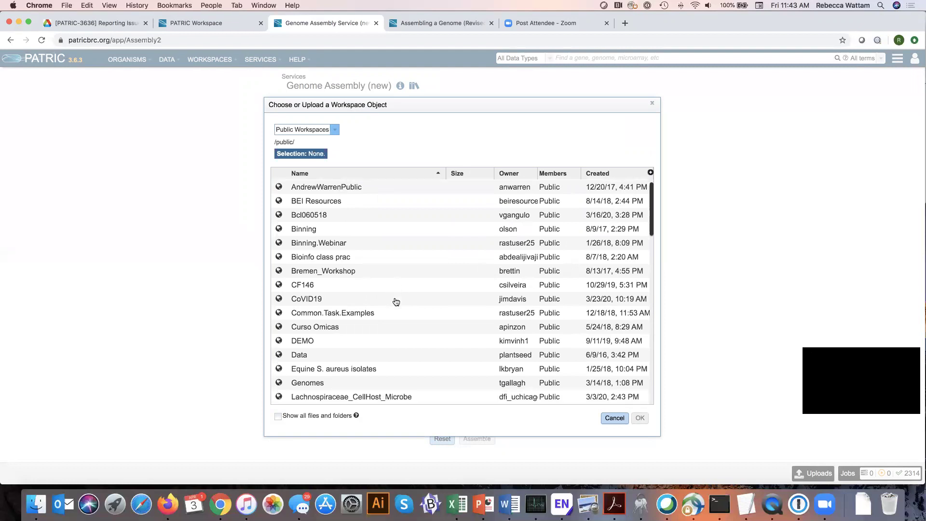
pyautogui.scroll(-1, 396, 302)
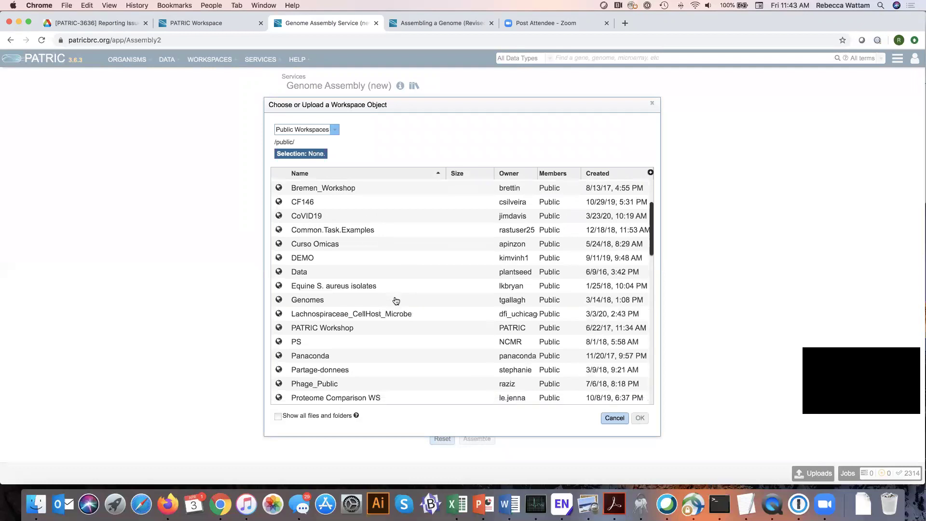
pyautogui.doubleClick(279, 329)
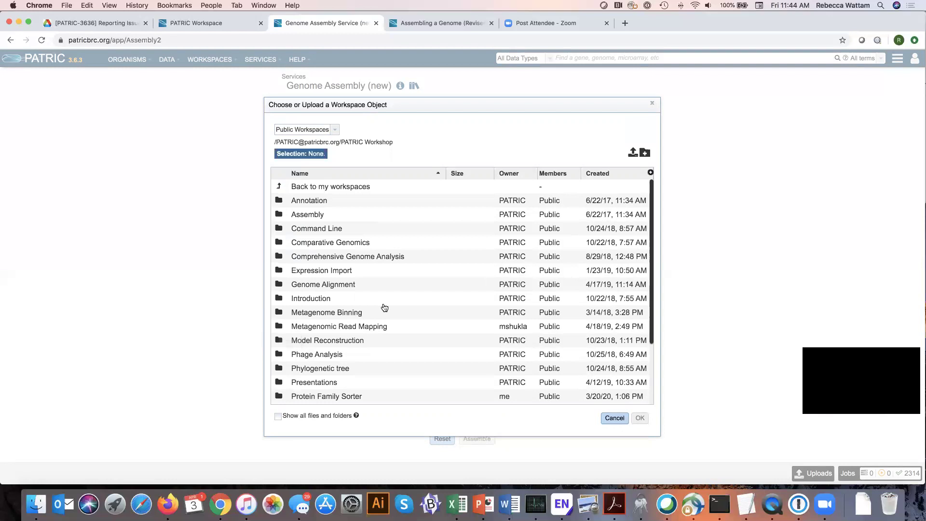
# Step: Choose Assembly > SRR3584989_data > SRR3584989_1.fastq as READ FILE 1 and confirm
pyautogui.doubleClick(279, 214)
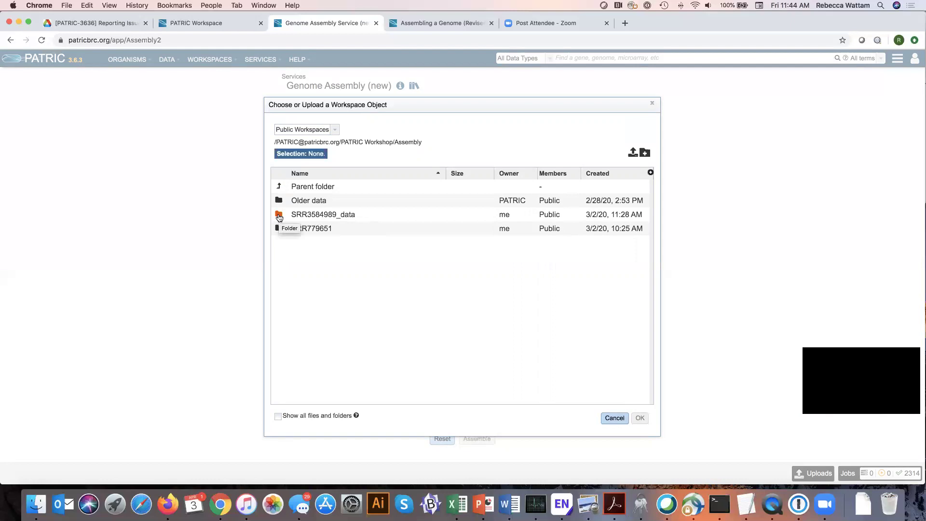
pyautogui.click(278, 215)
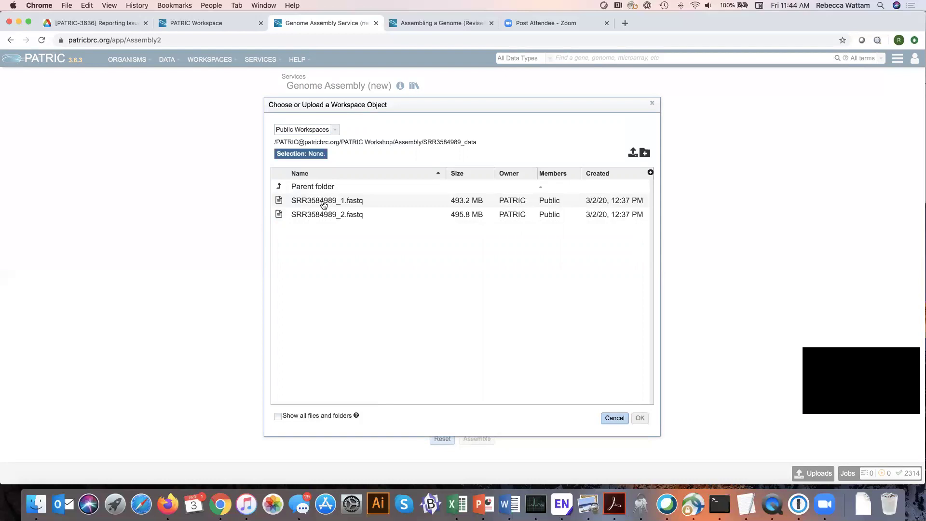
pyautogui.click(324, 204)
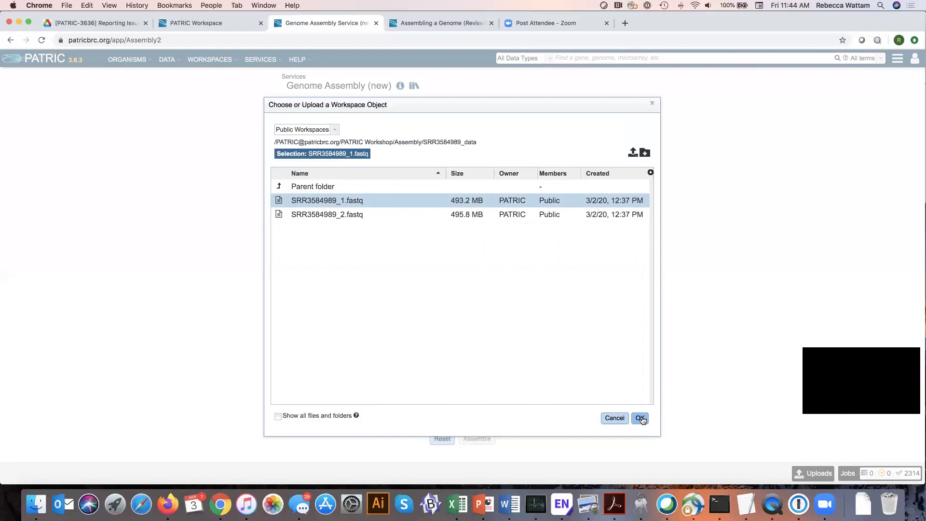
pyautogui.click(640, 419)
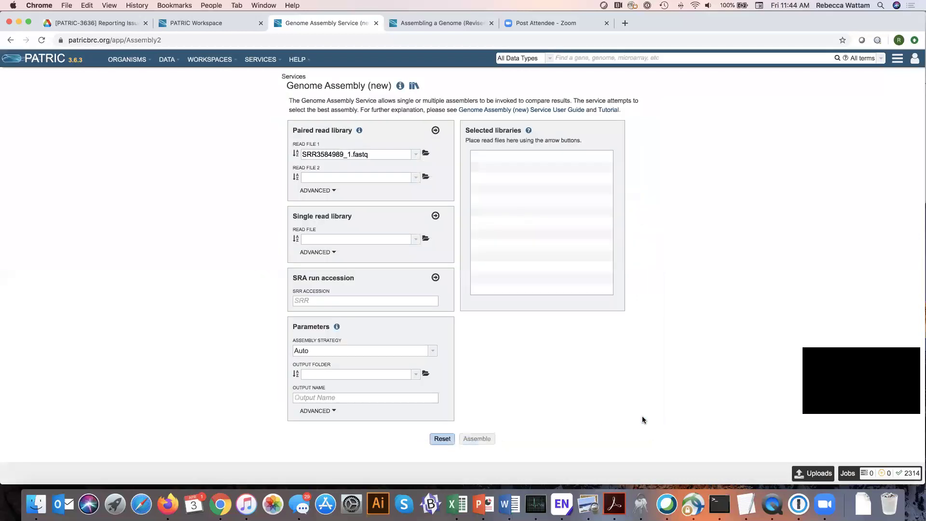
# Step: Set READ FILE 2 to SRR3584989_2.fastq from PATRIC Workshop > Assembly > SRR3584989_data
pyautogui.click(426, 180)
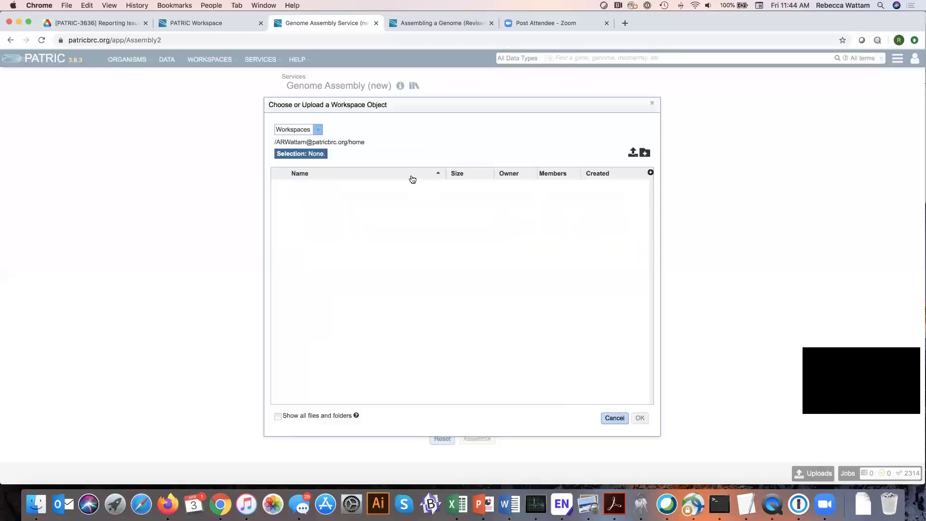
pyautogui.click(319, 132)
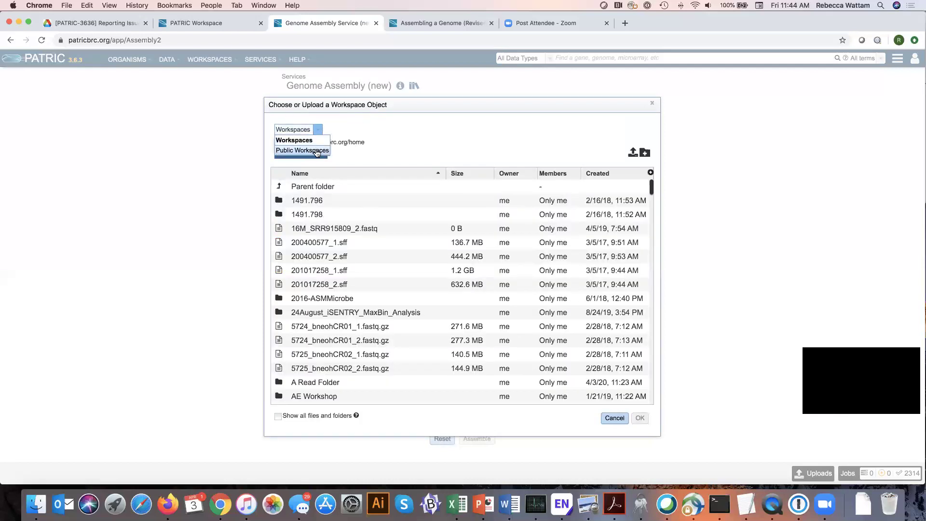
pyautogui.click(317, 151)
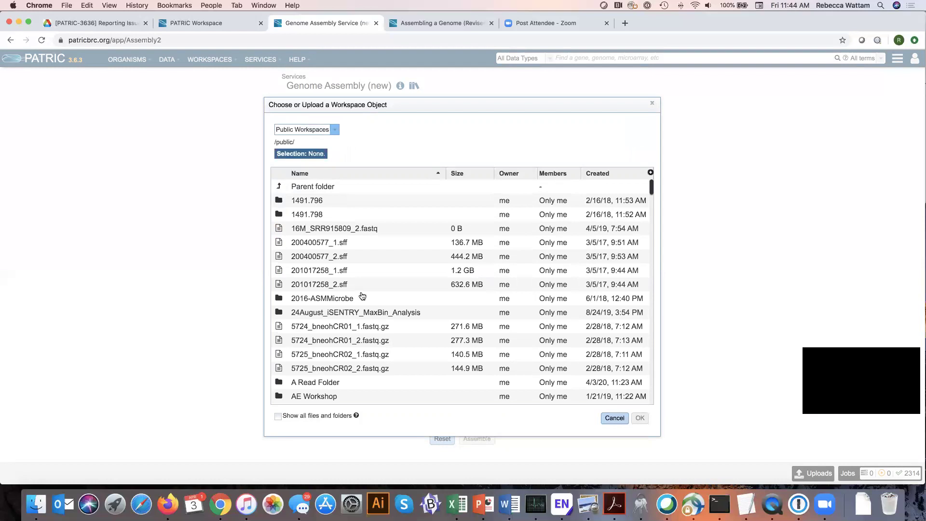
pyautogui.scroll(-4, 362, 296)
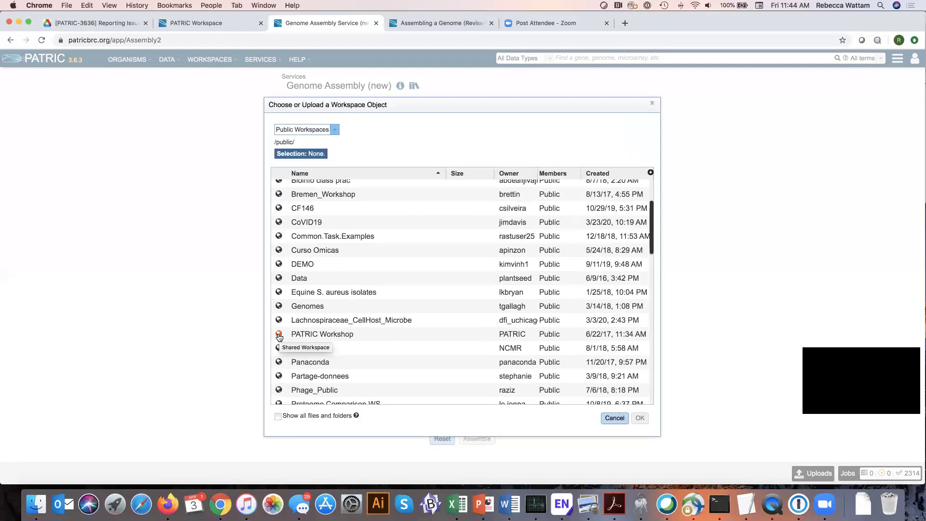
pyautogui.doubleClick(279, 337)
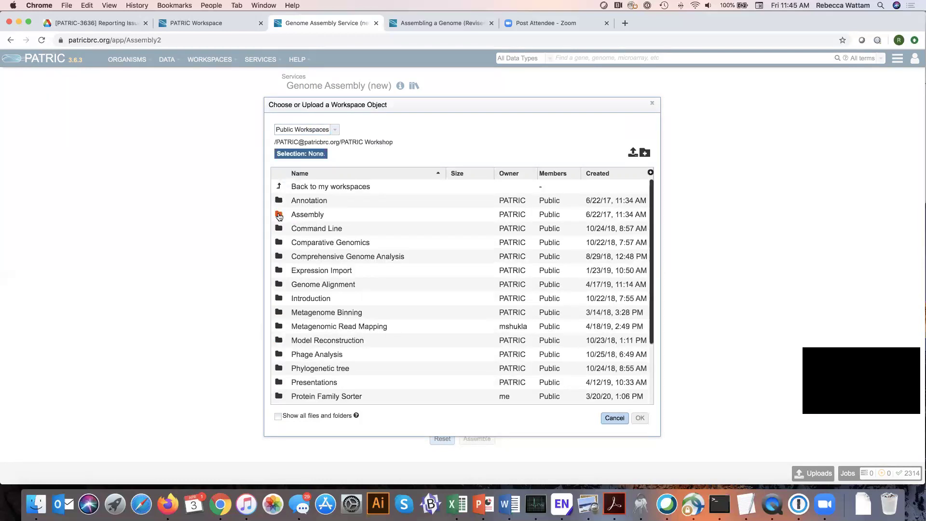
pyautogui.doubleClick(279, 215)
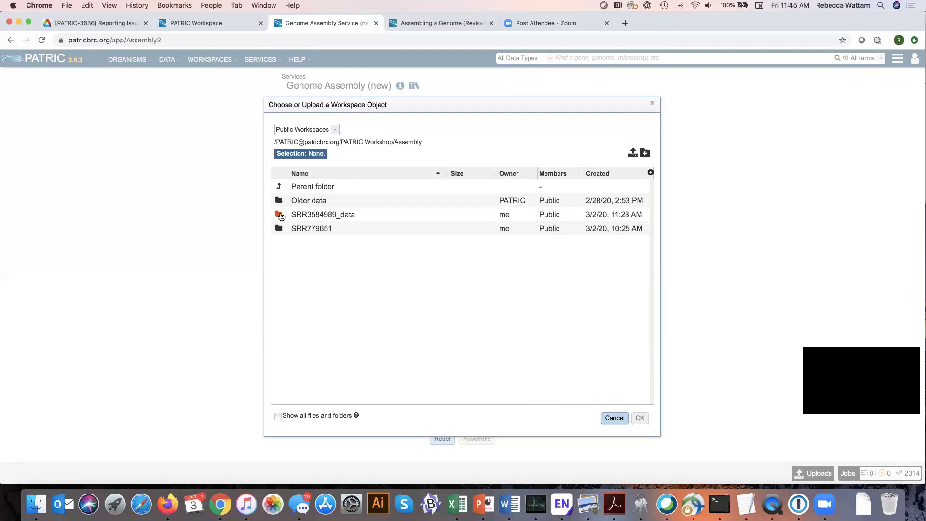
pyautogui.doubleClick(280, 215)
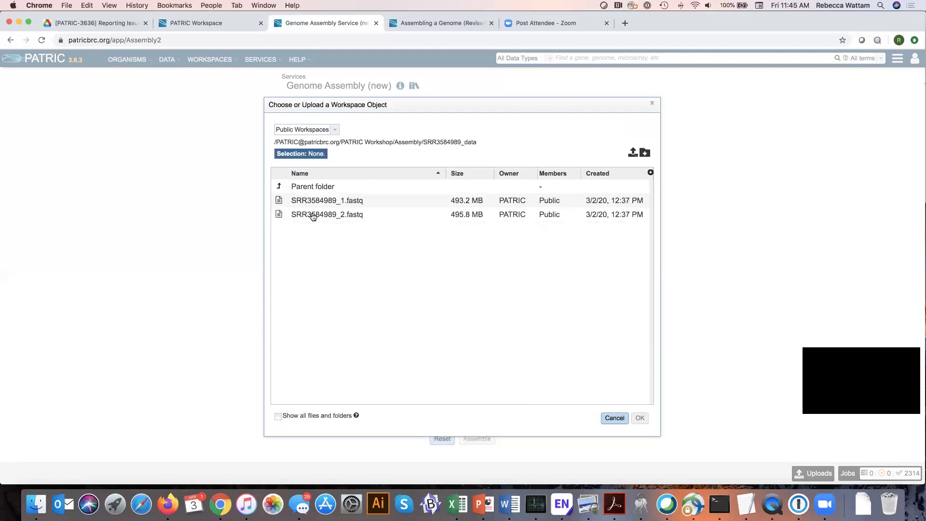
pyautogui.click(312, 215)
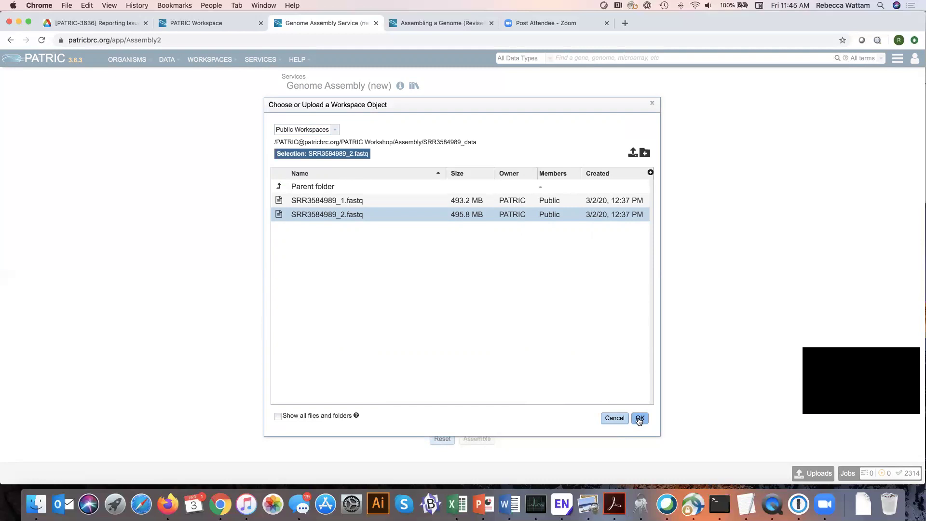
pyautogui.click(639, 418)
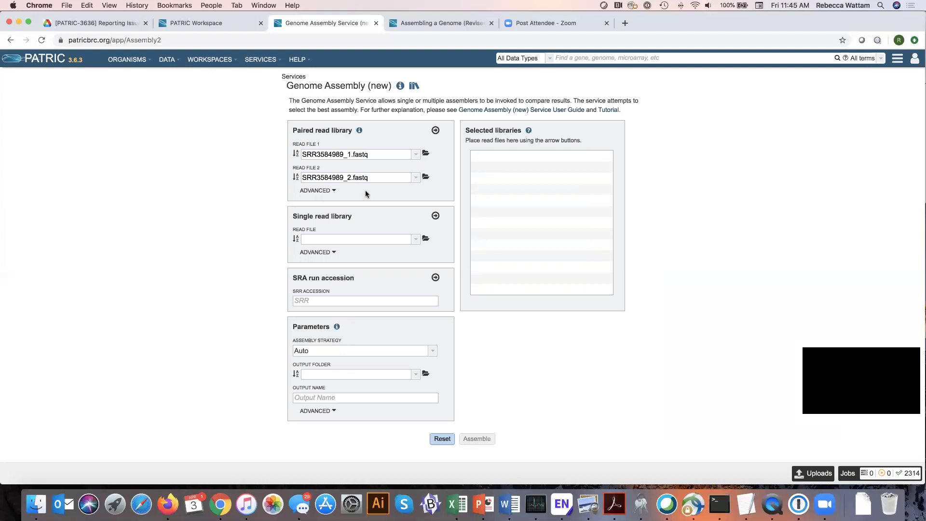
# Step: Expand the paired library's advanced options showing Interleaved False, Mate Paired False, Infer Platform
pyautogui.click(335, 192)
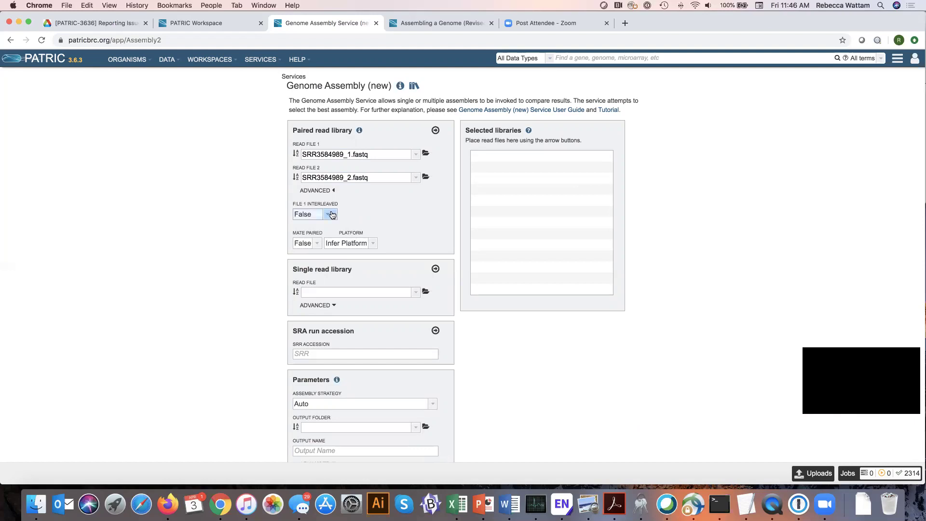
pyautogui.click(332, 215)
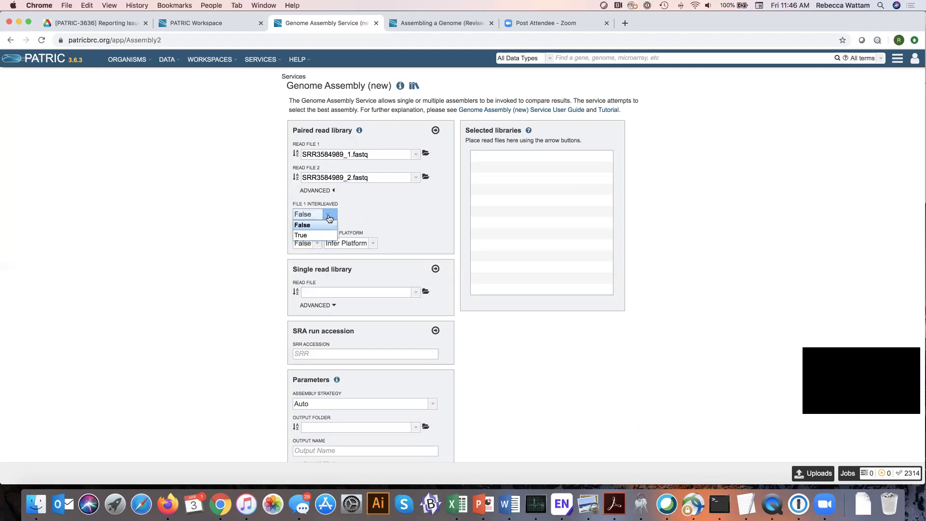
pyautogui.click(378, 205)
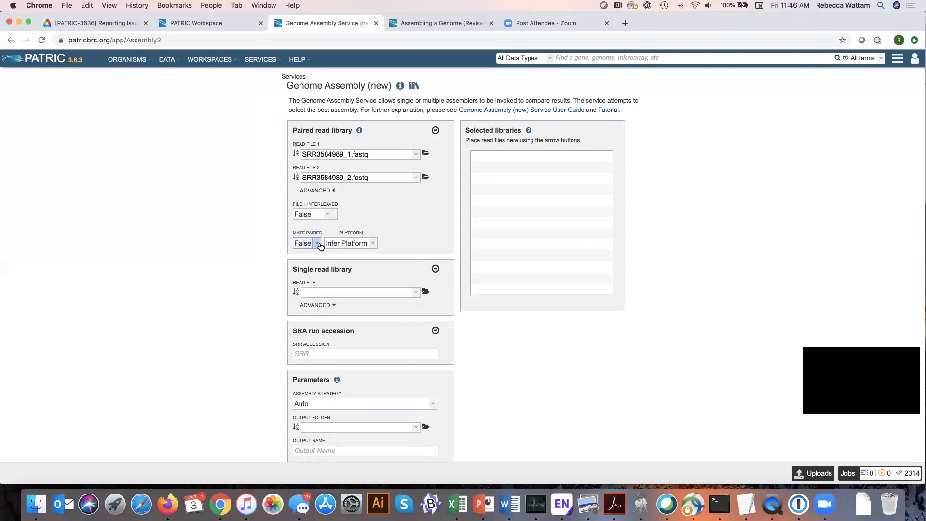
pyautogui.click(318, 243)
pyautogui.click(386, 212)
pyautogui.click(374, 244)
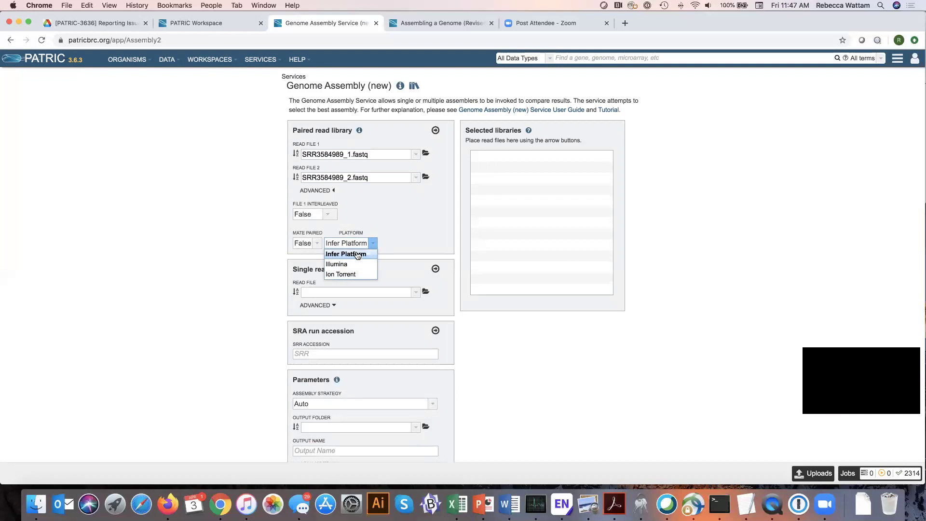
pyautogui.click(357, 255)
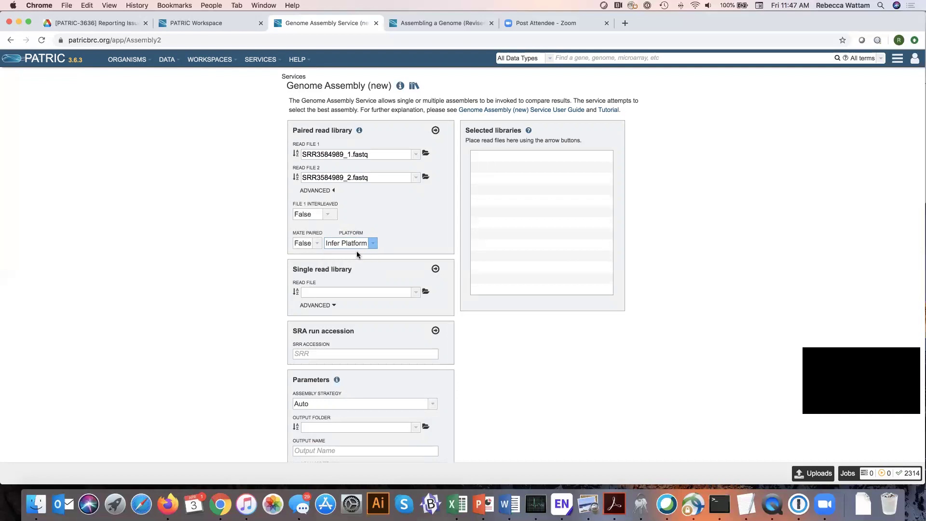
# Step: Move the SRR3584989 paired read library into Selected libraries
pyautogui.click(435, 131)
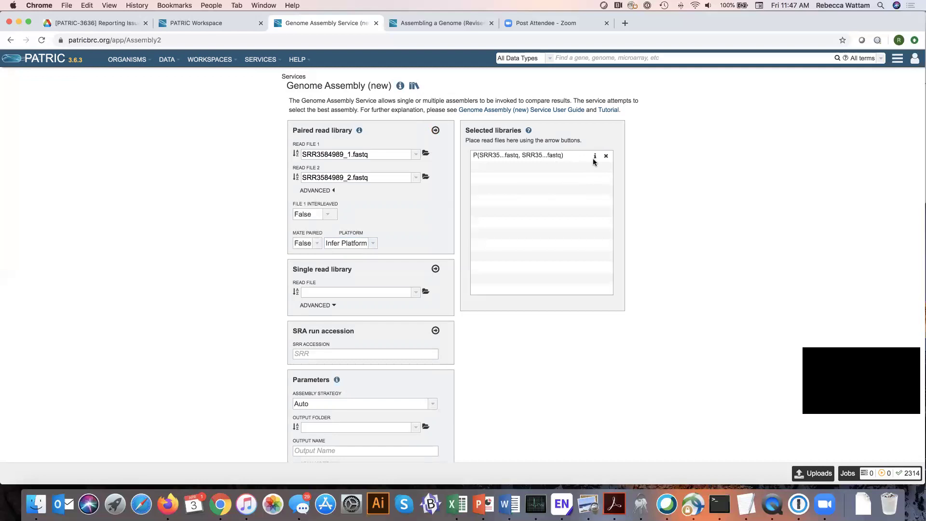
pyautogui.moveTo(596, 157)
# Step: Expand the single read library's advanced options, keeping Platform at Infer Platform
pyautogui.click(426, 293)
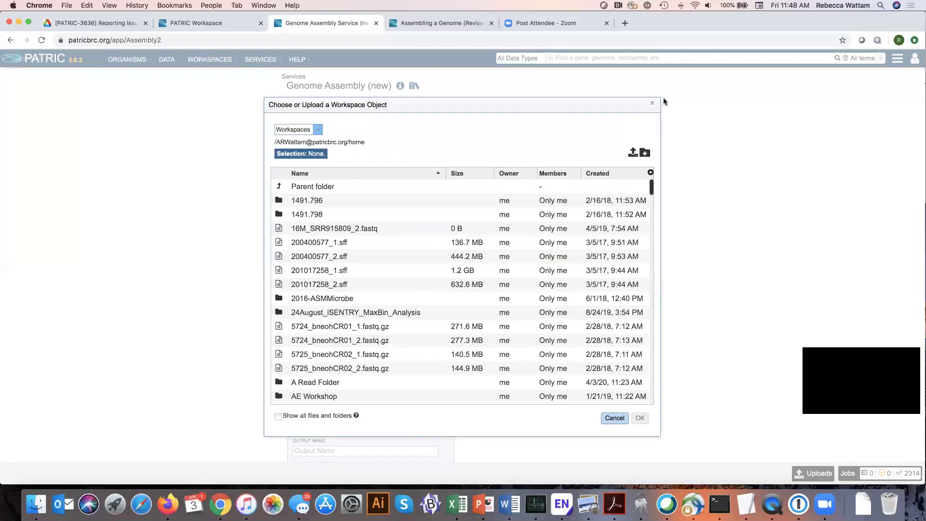
pyautogui.click(653, 105)
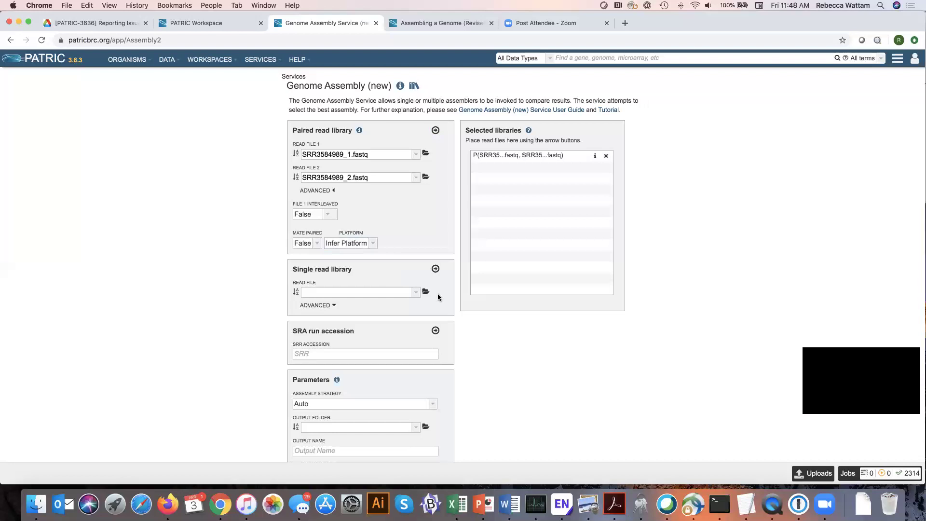
pyautogui.click(333, 305)
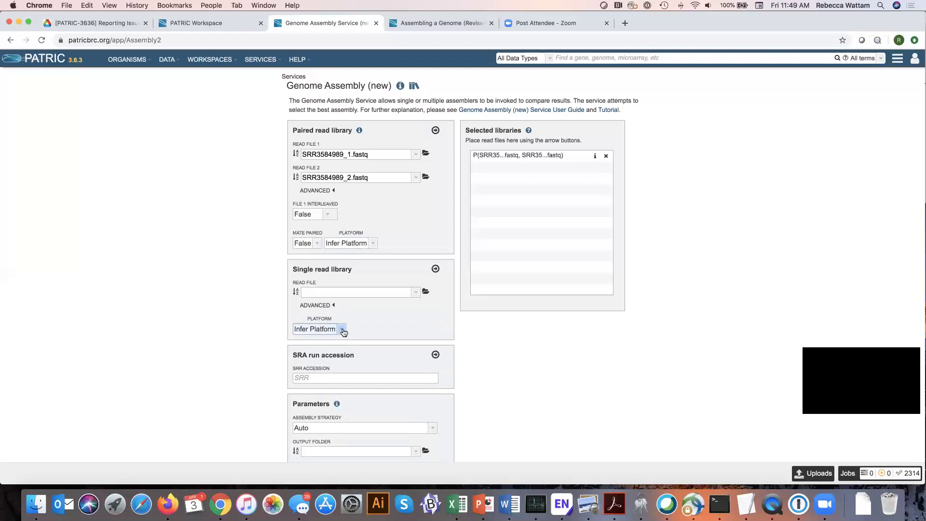
pyautogui.click(342, 330)
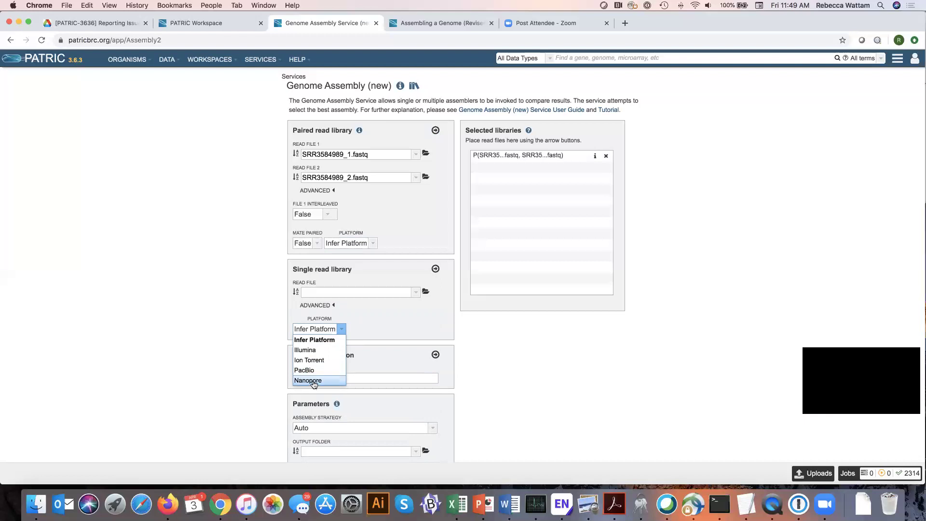
pyautogui.click(412, 320)
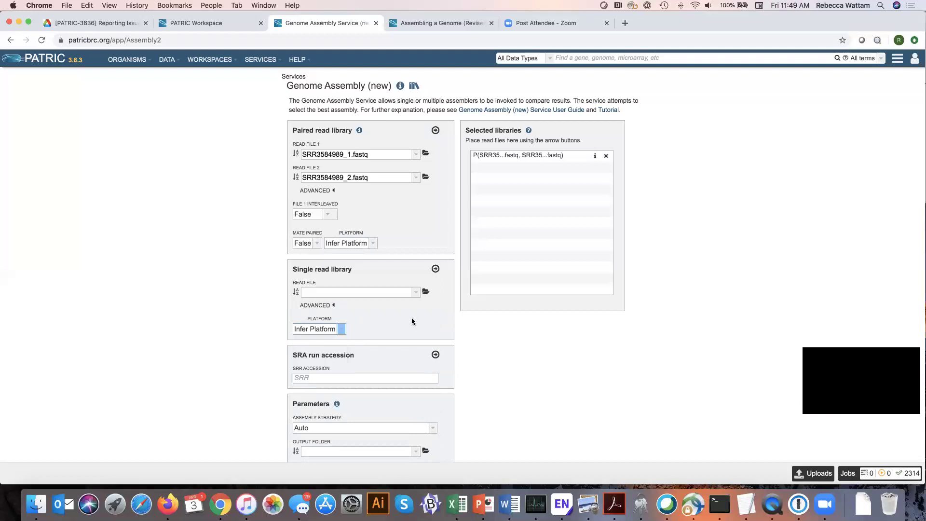
# Step: Enter ERR2580786 in the SRR ACCESSION field
pyautogui.scroll(-3, 411, 322)
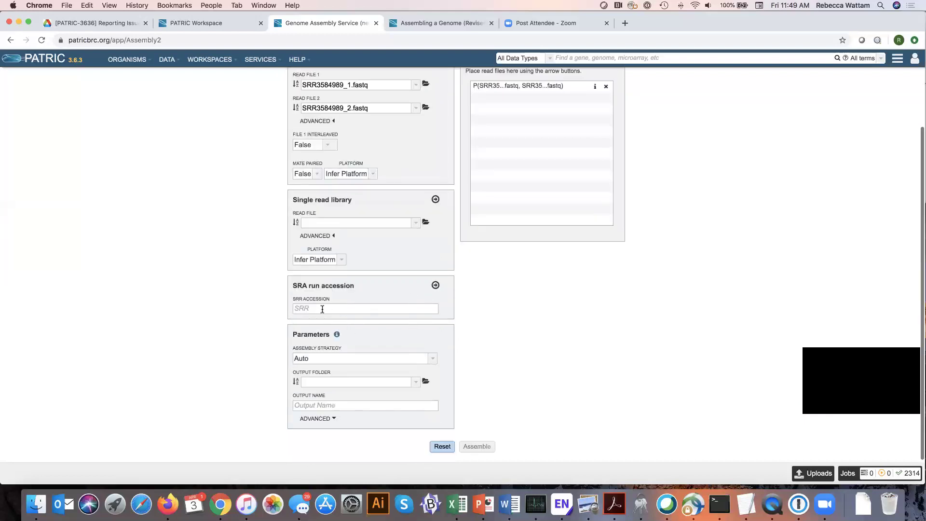
pyautogui.click(320, 308)
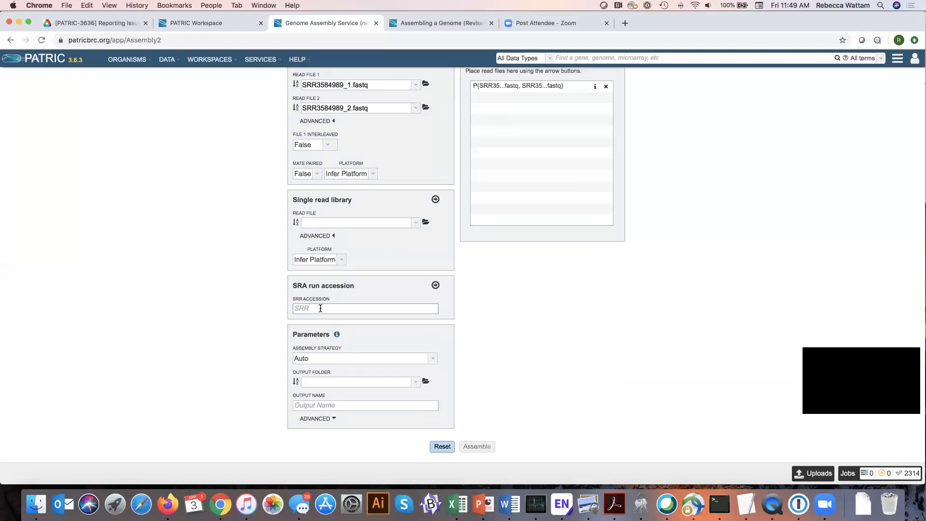
pyautogui.click(321, 309)
pyautogui.write('ERR2580786')
# Step: Add ERR2580786 to Selected libraries, then delete its row again
pyautogui.click(436, 285)
pyautogui.click(435, 285)
pyautogui.scroll(3, 519, 196)
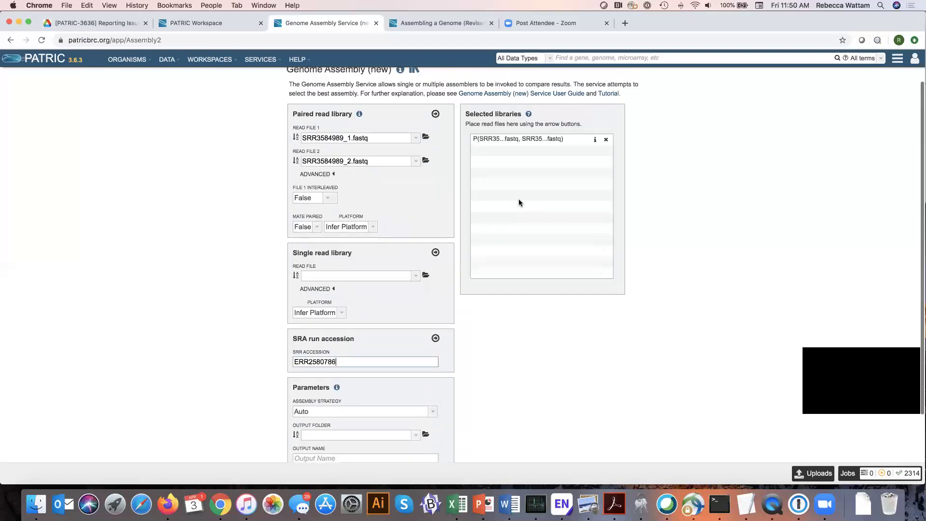
pyautogui.click(435, 337)
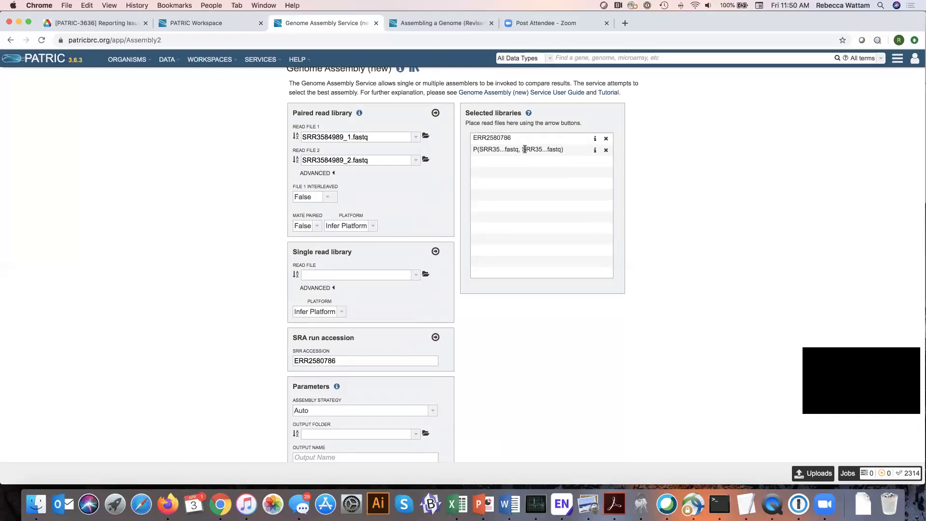
pyautogui.click(607, 139)
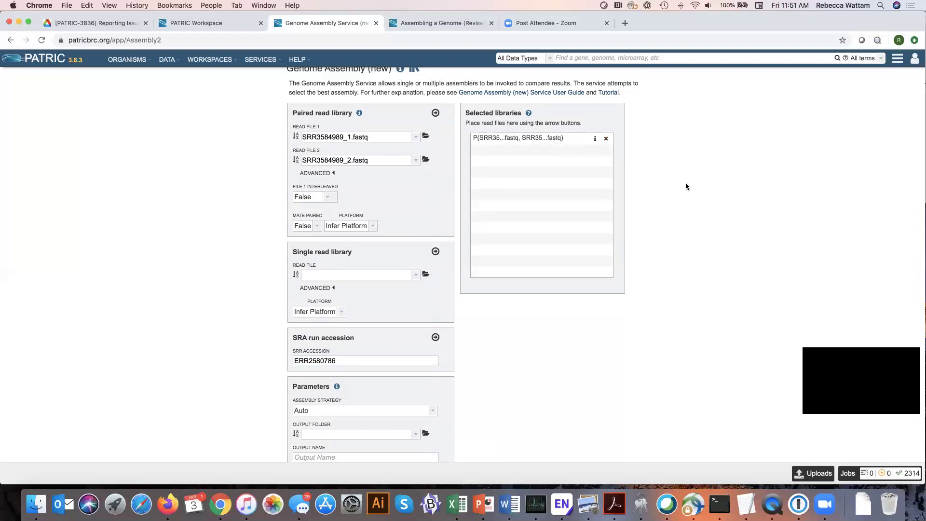
pyautogui.scroll(-2, 687, 186)
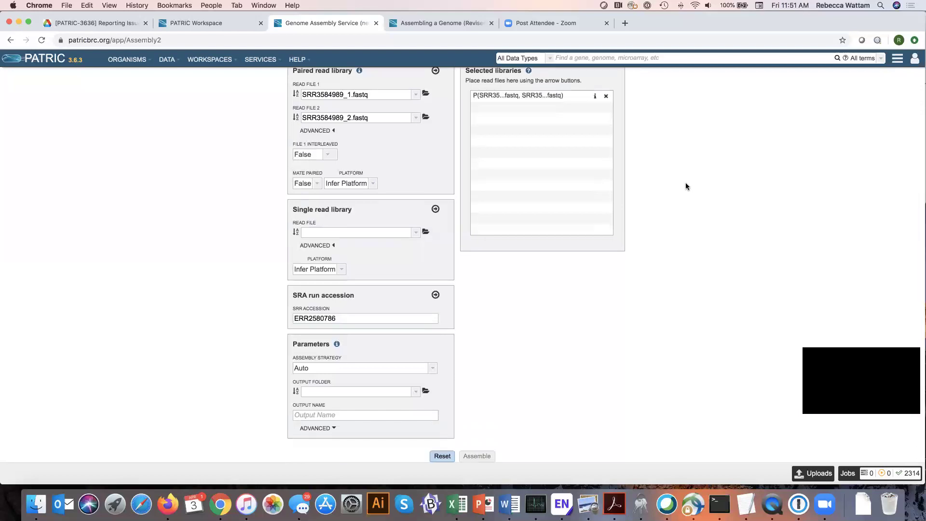